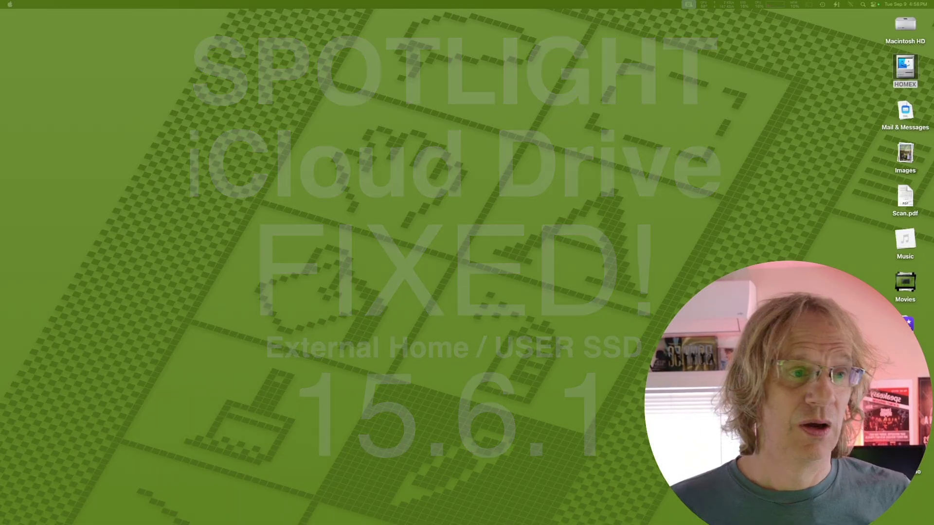
Show all Spotlight results for BAD CPU in Finder and Quick Look the first BAD CPU image.
left_click(863, 4)
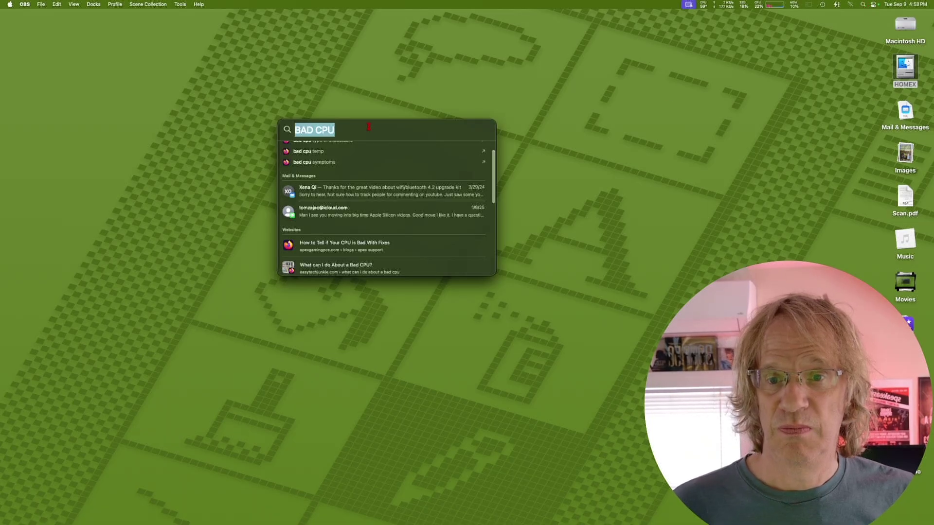
key("super+Return")
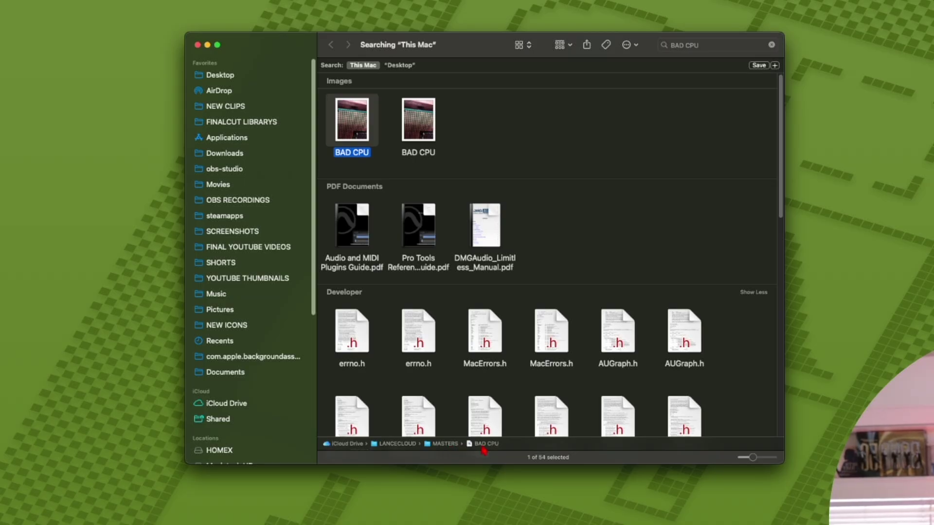
key("space")
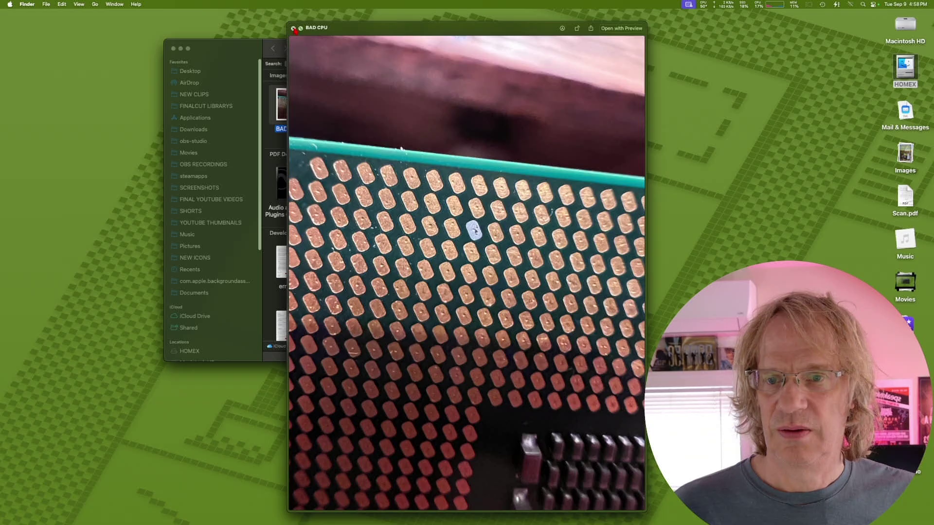
key("space")
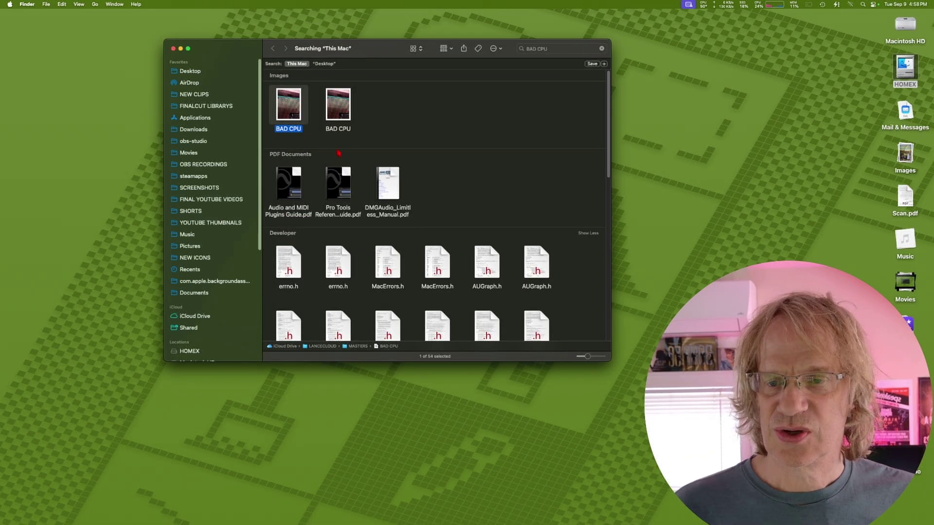
scroll(338, 160, "down", 2)
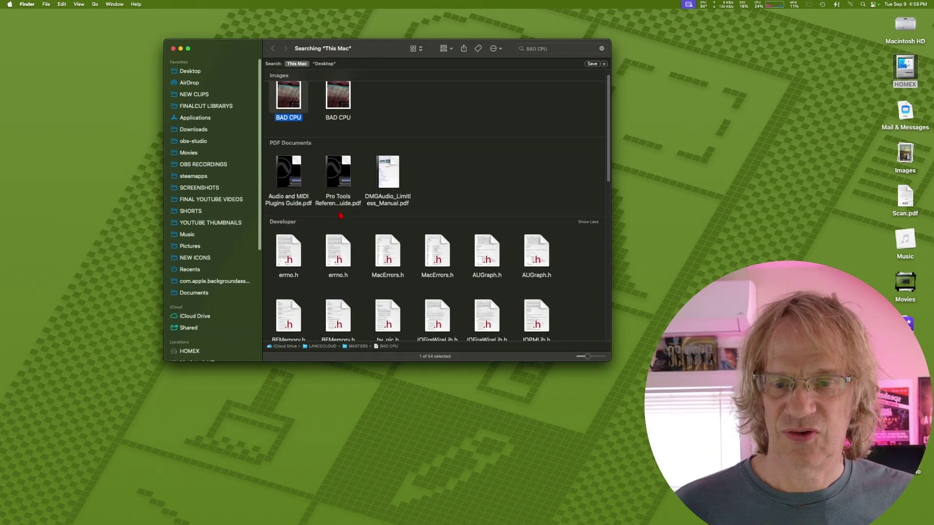
scroll(340, 215, "down", 3)
scroll(340, 195, "up", 4)
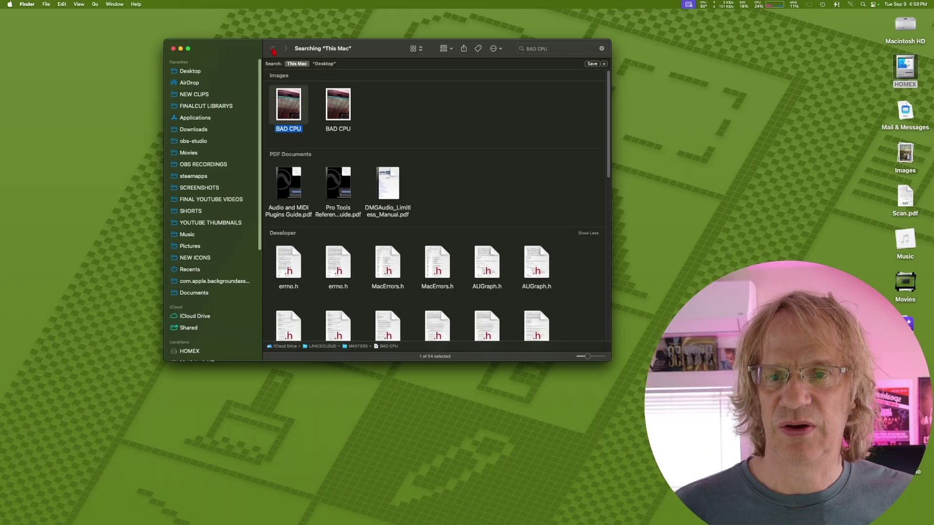
left_click(174, 49)
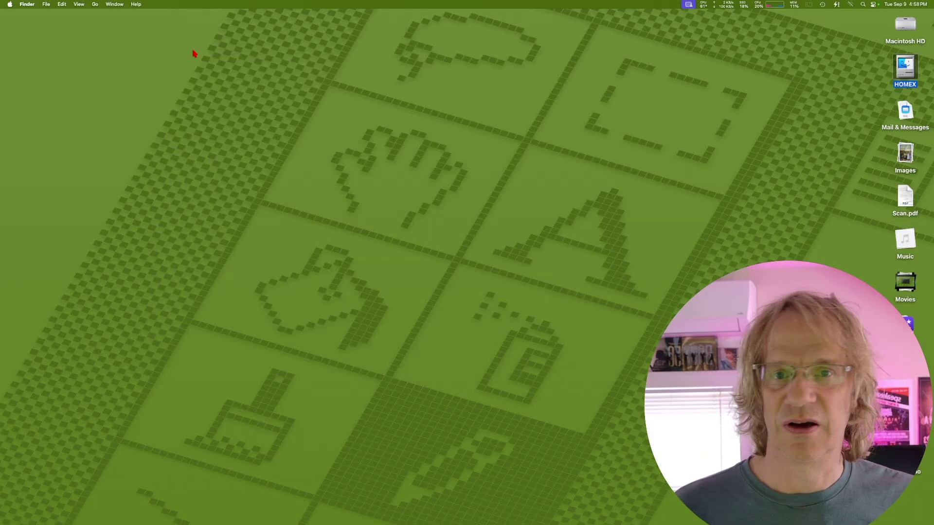
key("super+o")
left_click_drag(477, 97, 410, 108)
scroll(316, 238, "down", 10)
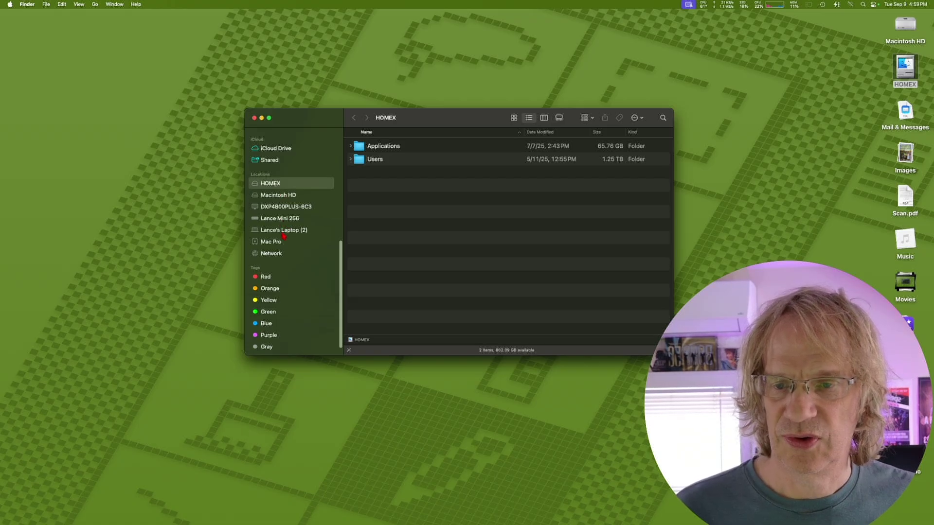
key("super+shift+i")
double_click(387, 225)
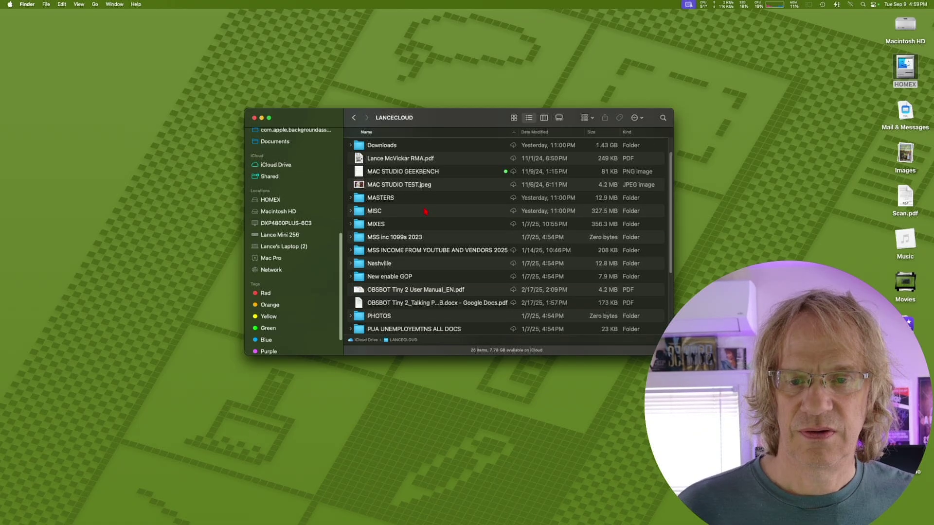
left_click(417, 225)
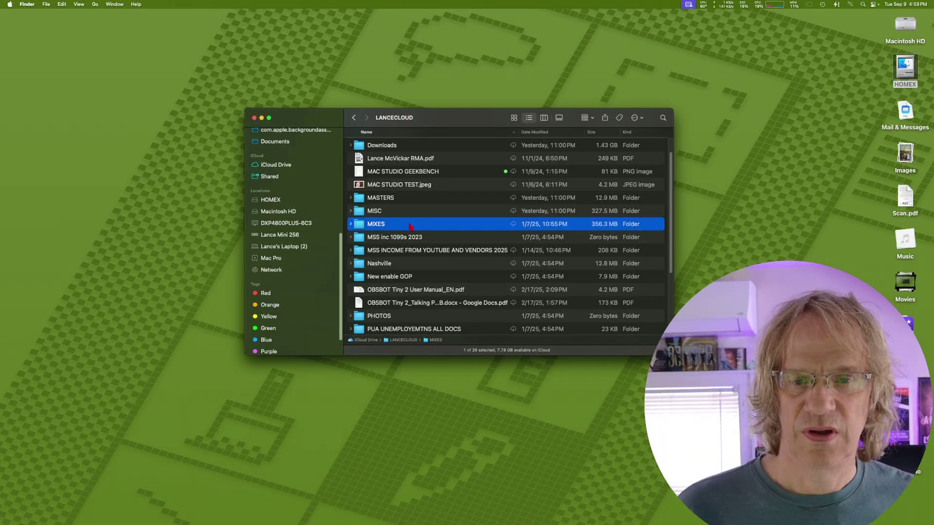
double_click(410, 225)
left_click(382, 187)
key("Return")
key("super+c")
key("Escape")
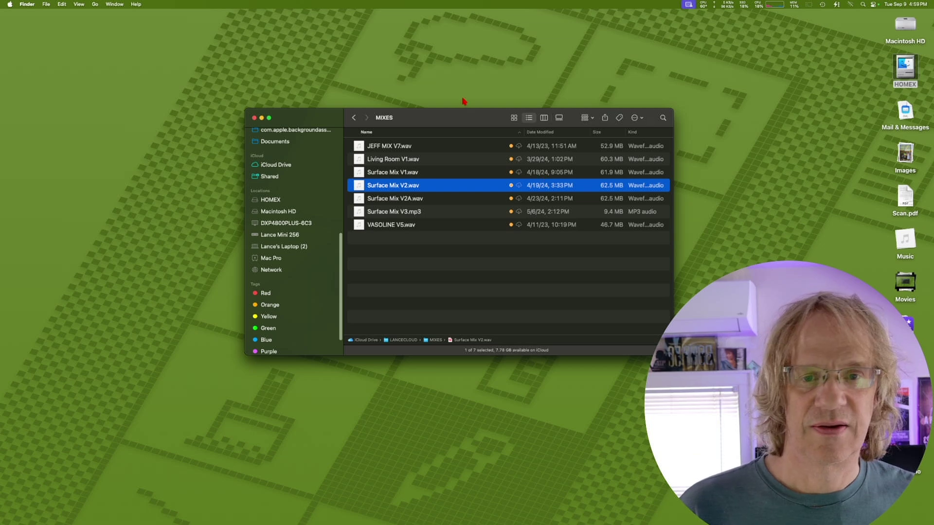
Close the MIXES window, search Finder via Spotlight for Surface Mix V2, and select the first Surface Mix V2.wav.
left_click(253, 118)
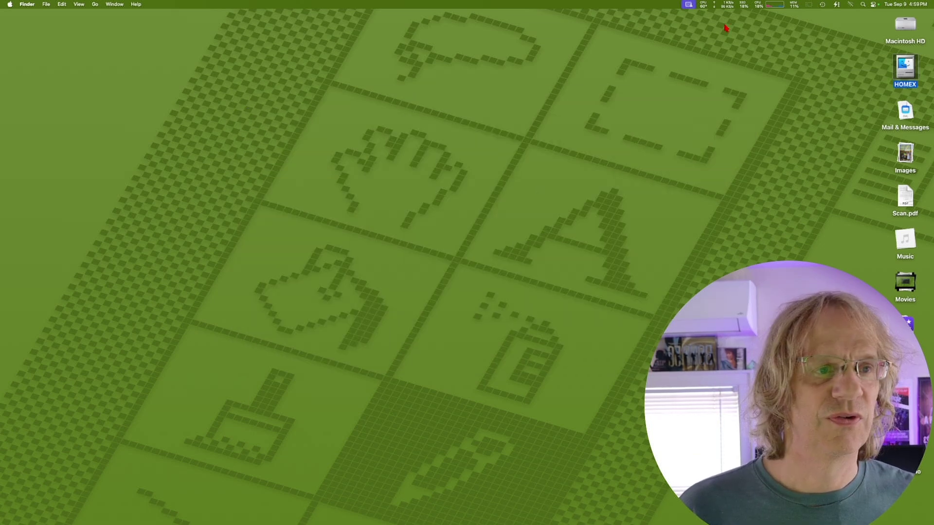
left_click(863, 5)
key("super+v")
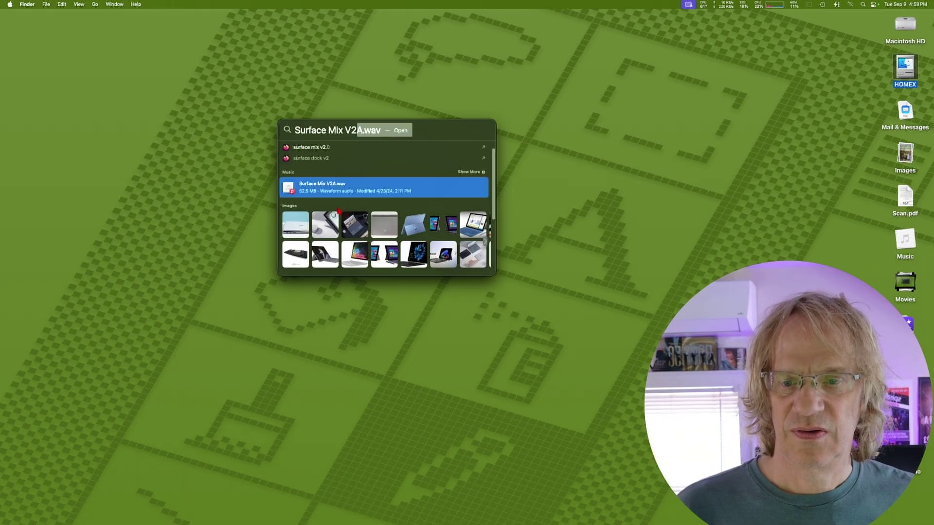
scroll(346, 204, "down", 4)
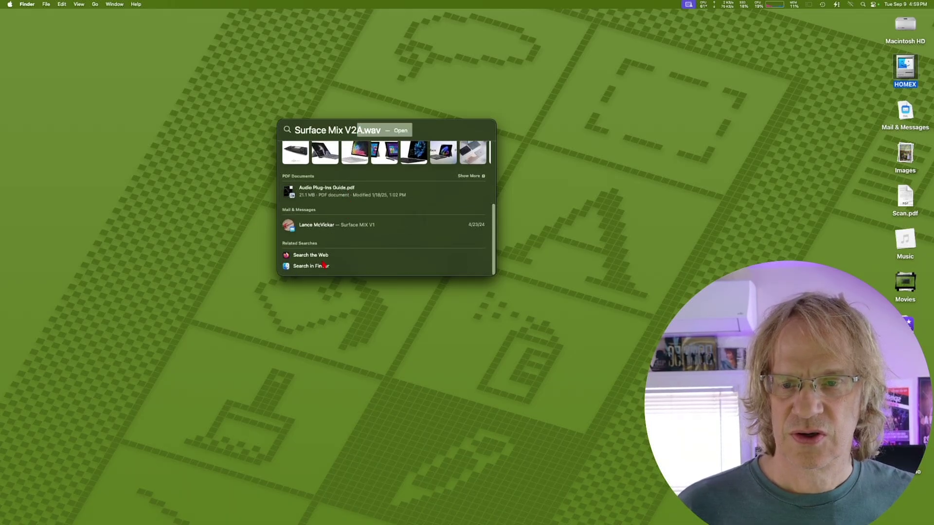
left_click(323, 267)
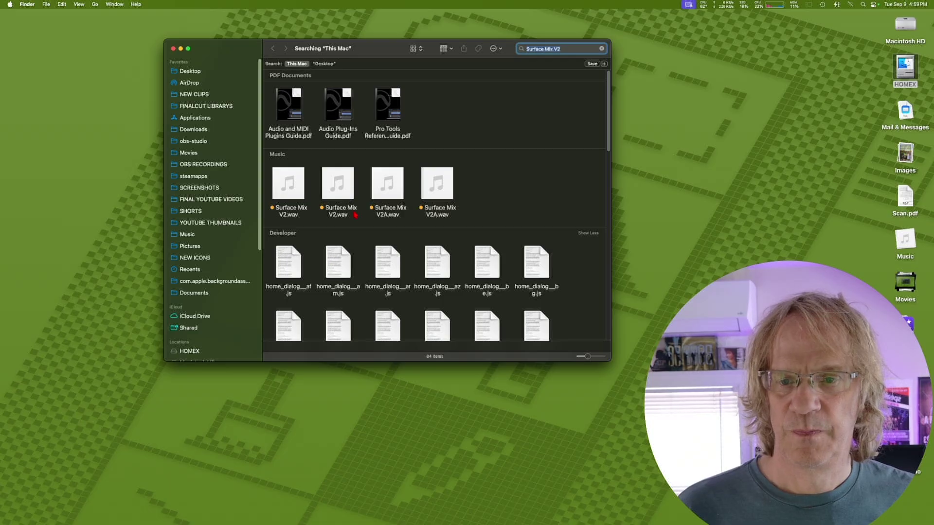
left_click(308, 207)
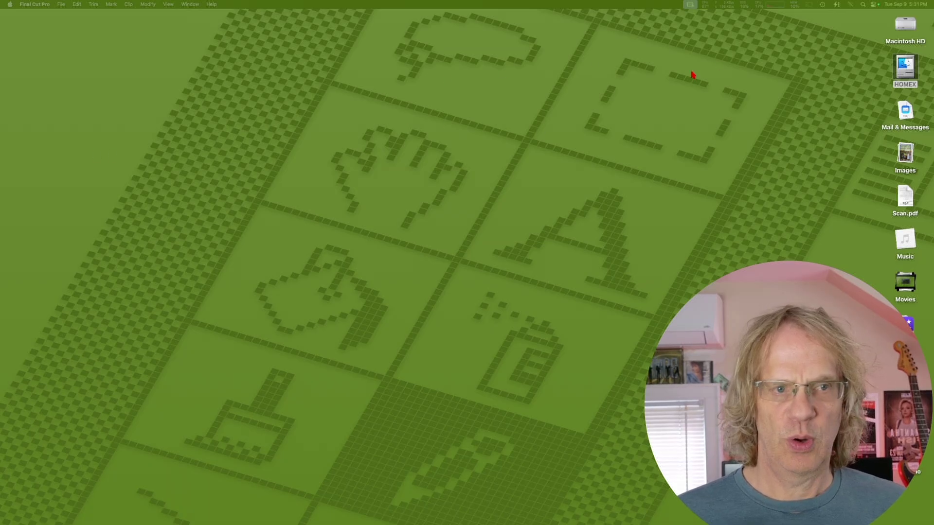
left_click(903, 74)
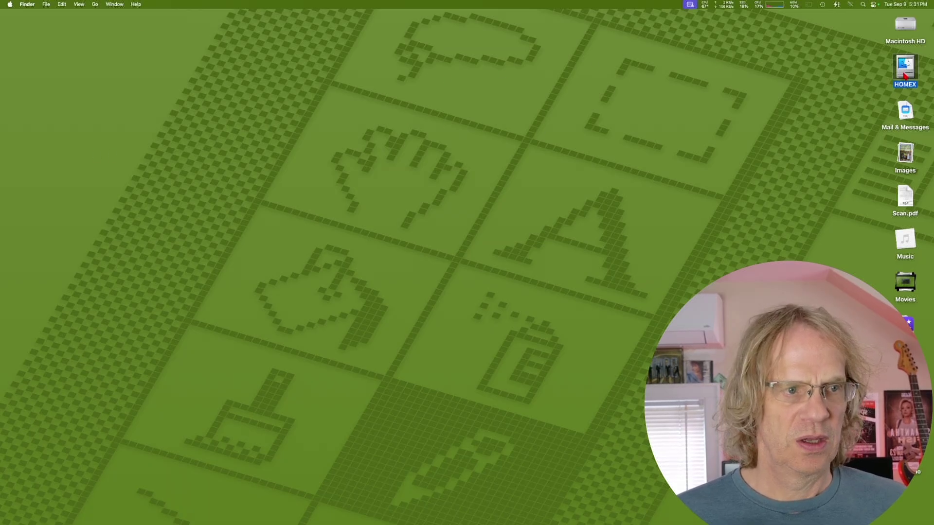
double_click(904, 74)
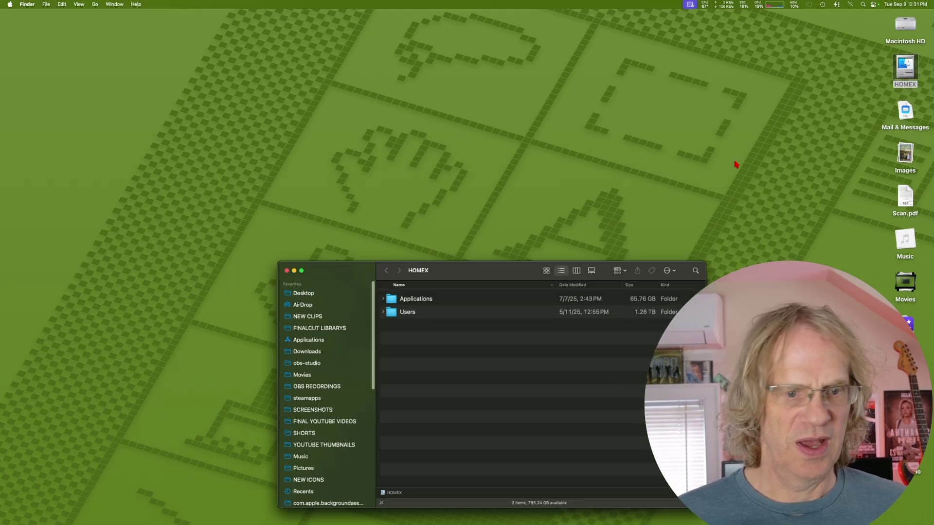
left_click_drag(517, 272, 623, 117)
double_click(515, 158)
left_click(487, 146)
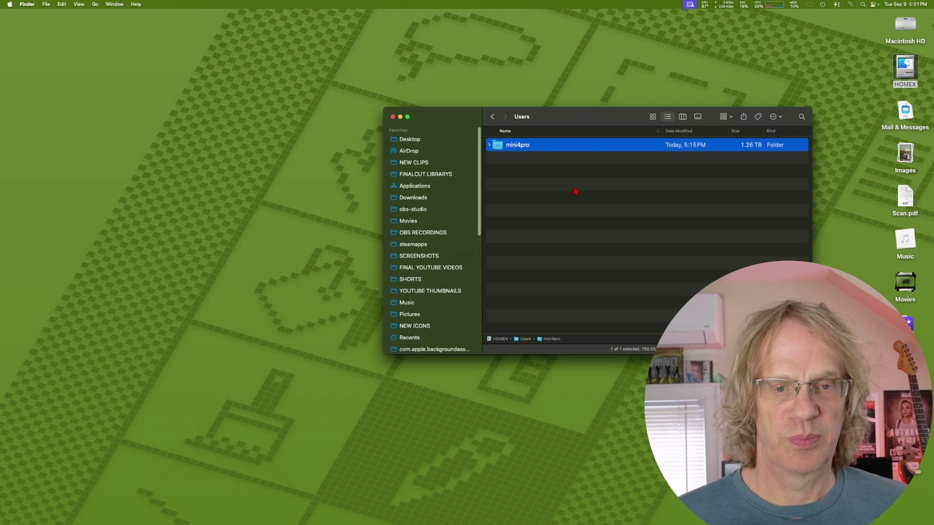
left_click_drag(578, 118, 544, 109)
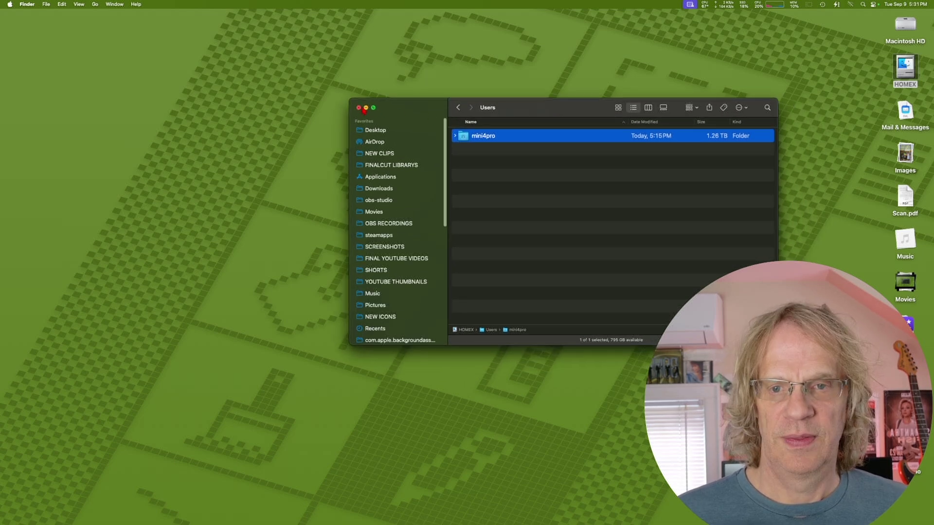
left_click(455, 136)
left_click(455, 136)
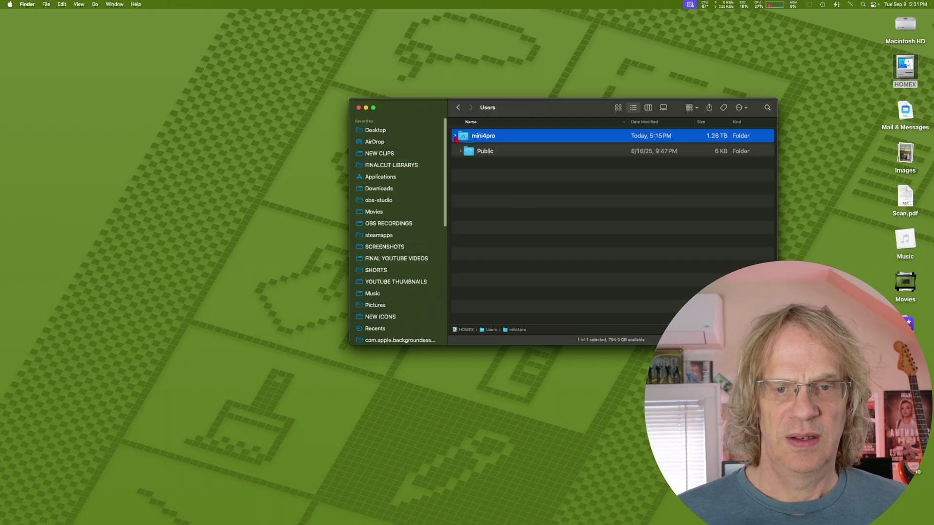
Open Macintosh HD > Users, view the mini4pro alias's contents, then go back to Users.
left_click(358, 108)
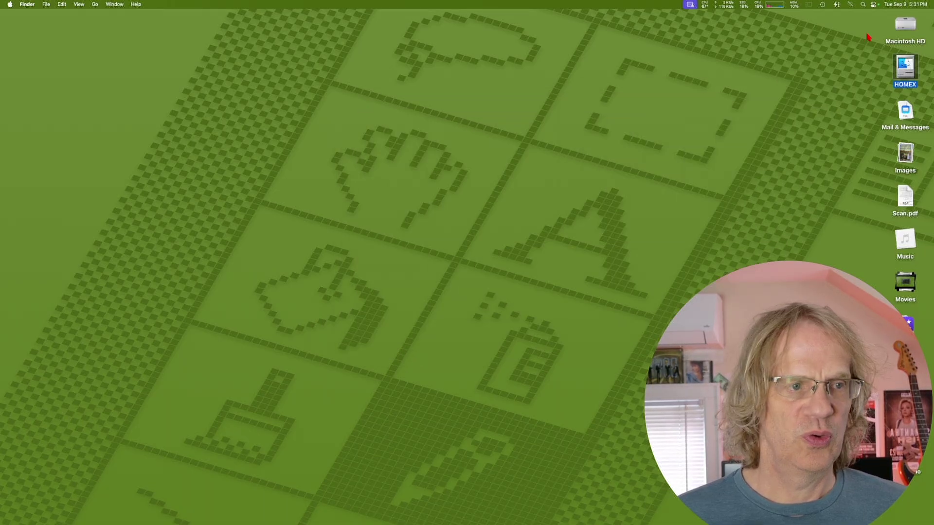
left_click(905, 25)
double_click(912, 24)
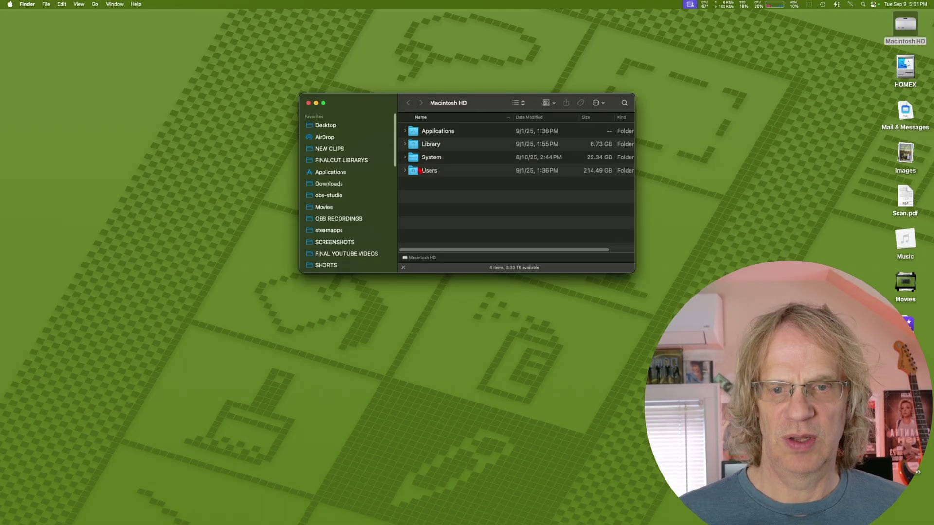
double_click(420, 170)
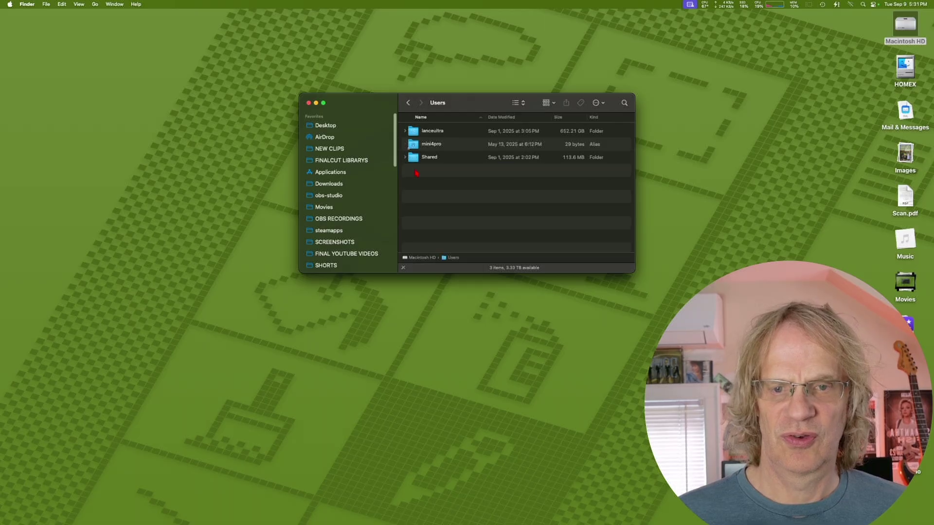
left_click(428, 148)
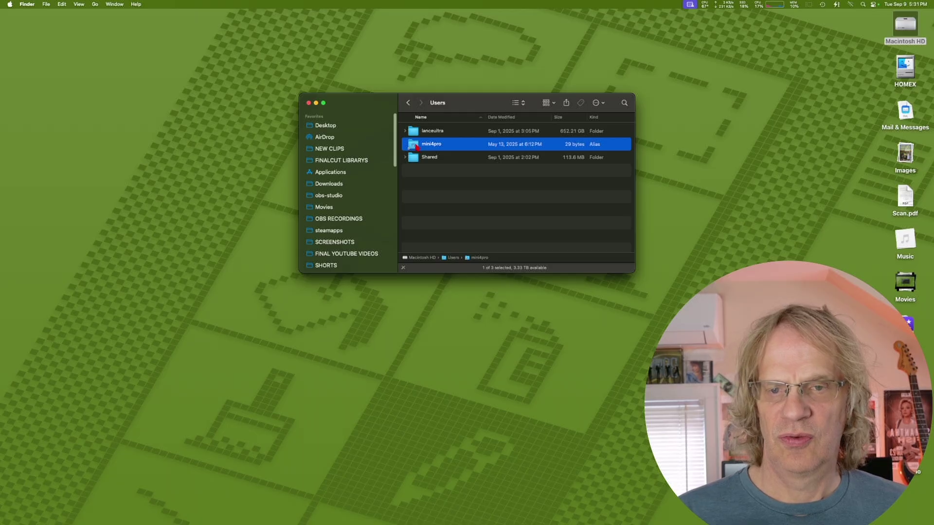
double_click(418, 144)
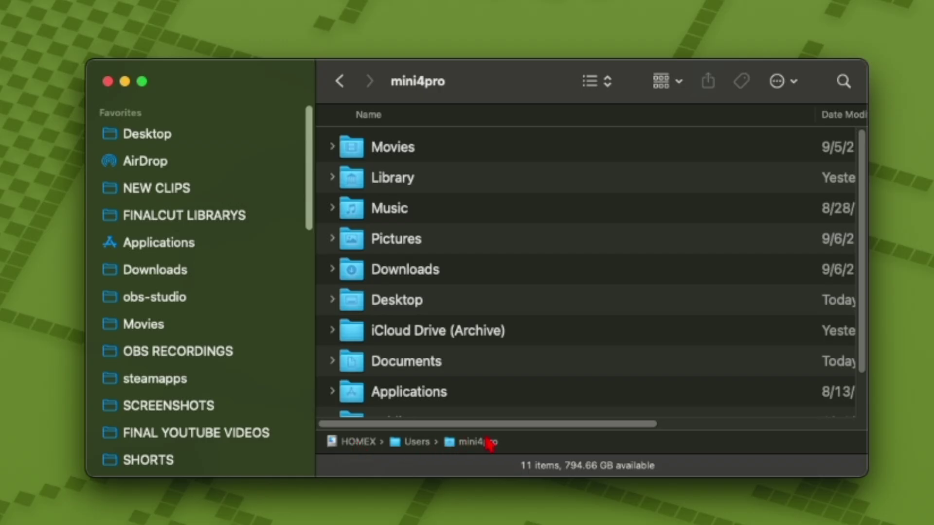
left_click(340, 81)
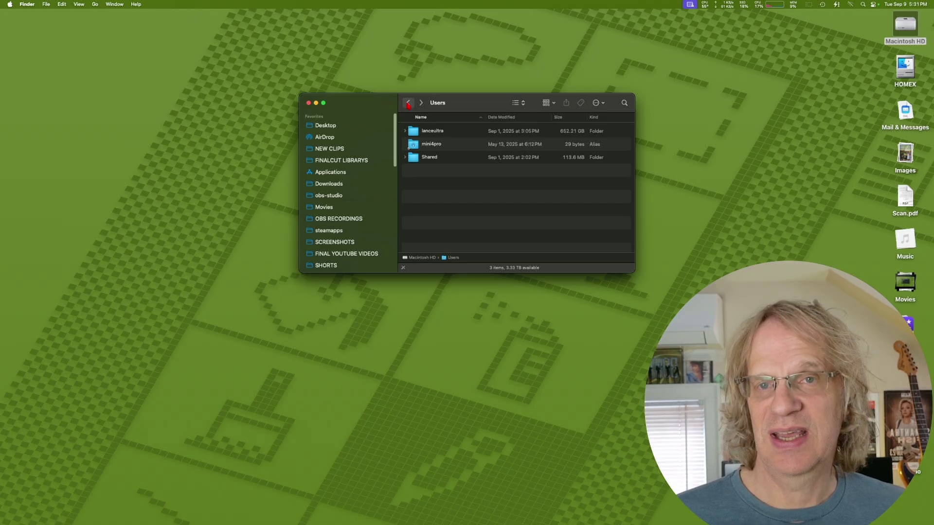
Delete the mini4pro alias from the Users folder immediately.
left_click(456, 147)
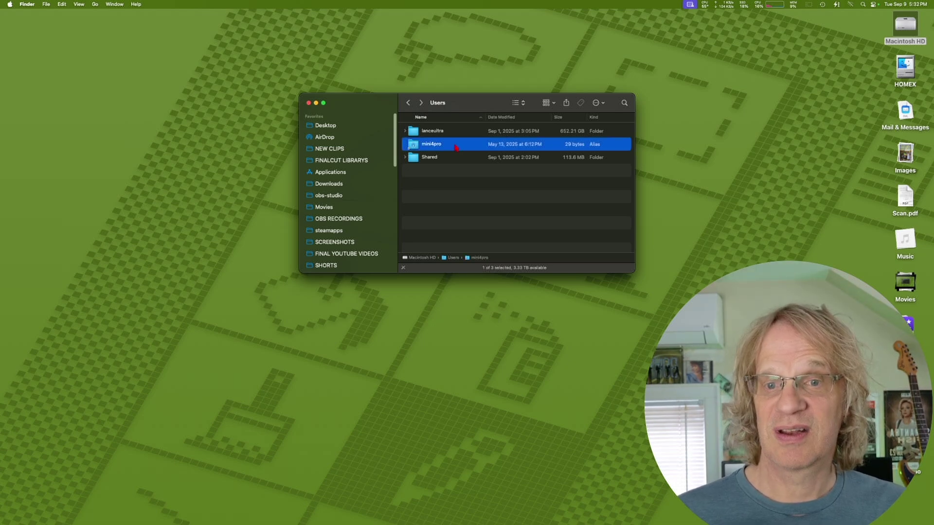
key("super+alt+BackSpace")
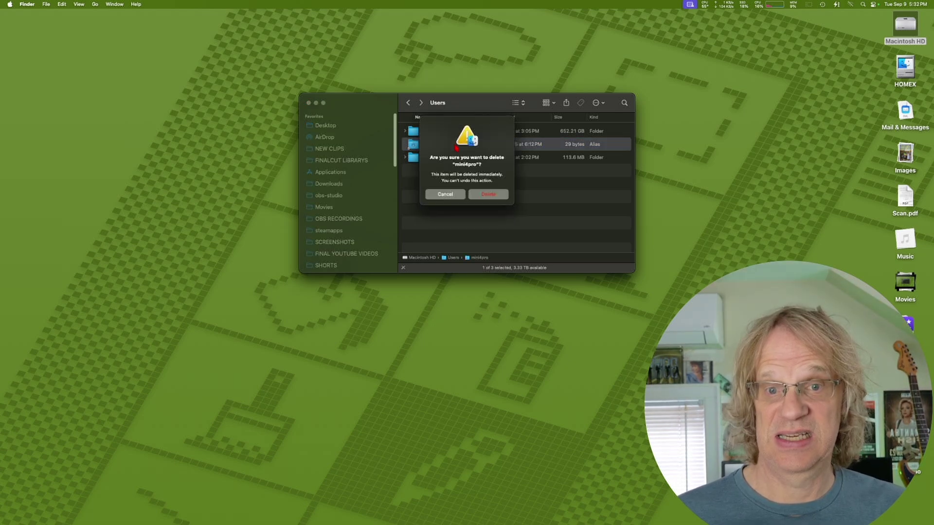
left_click(495, 195)
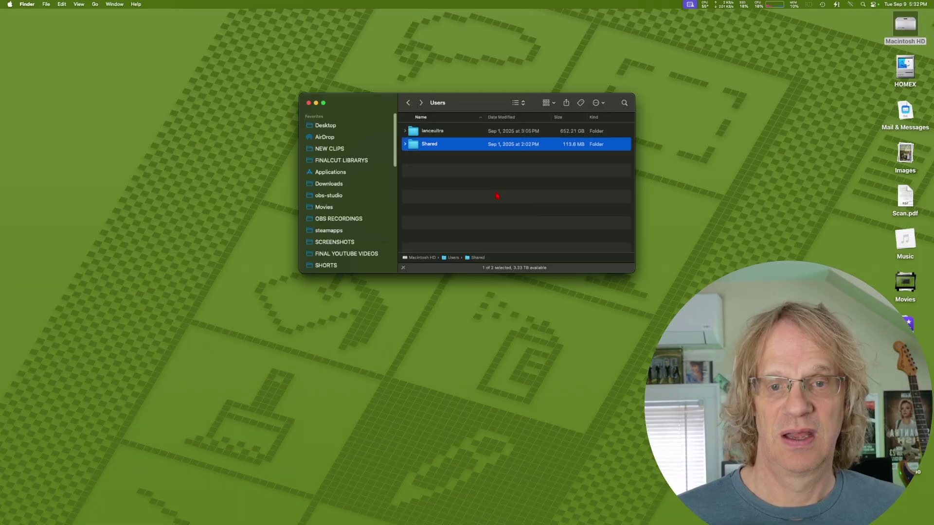
left_click_drag(467, 101, 467, 103)
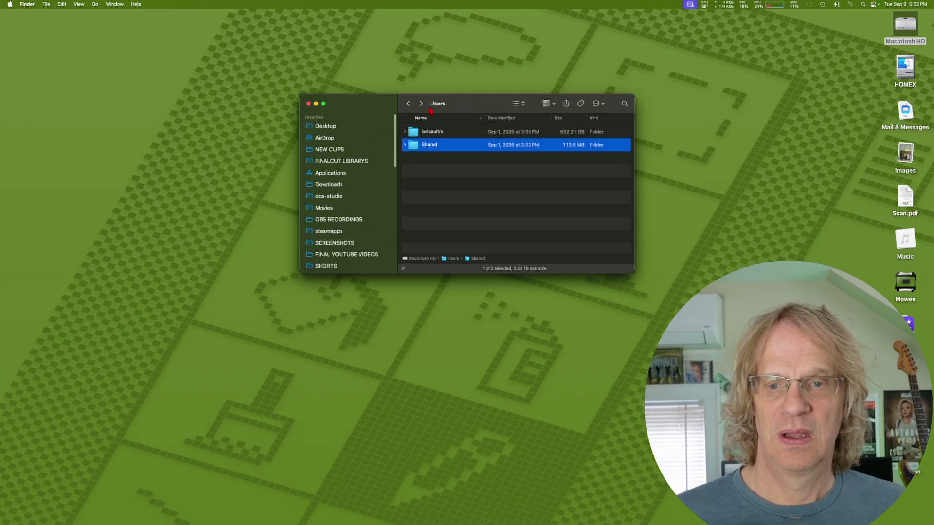
Close the window, reopen Macintosh HD > Users, and select the reappeared mini4pro alias.
left_click(309, 104)
left_click(902, 29)
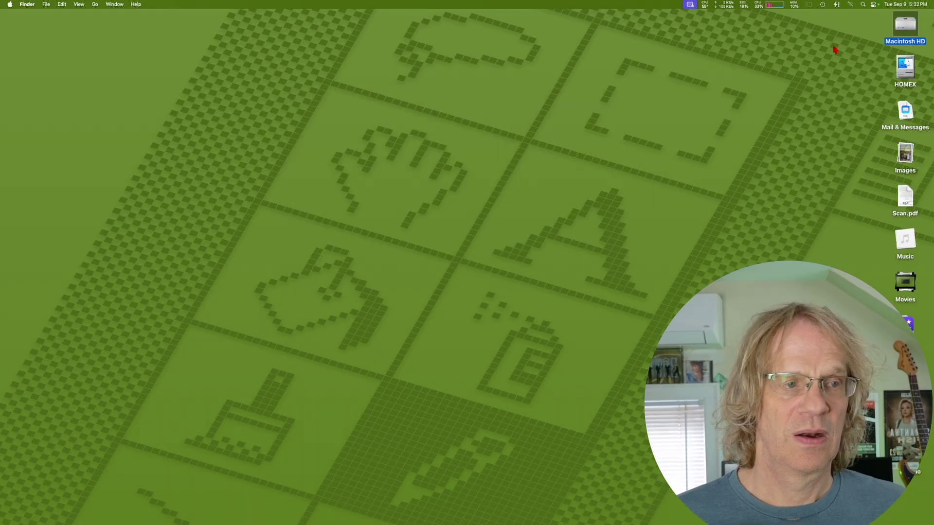
double_click(902, 29)
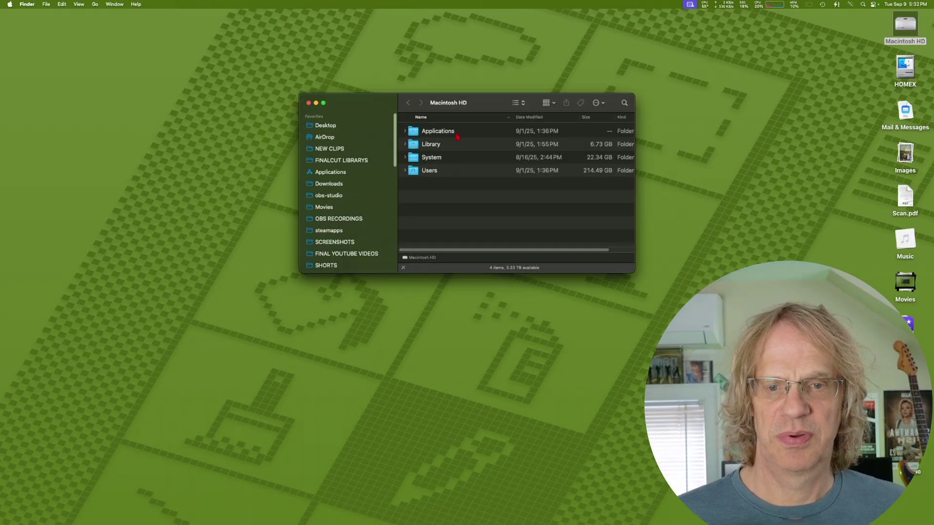
left_click(442, 171)
double_click(442, 171)
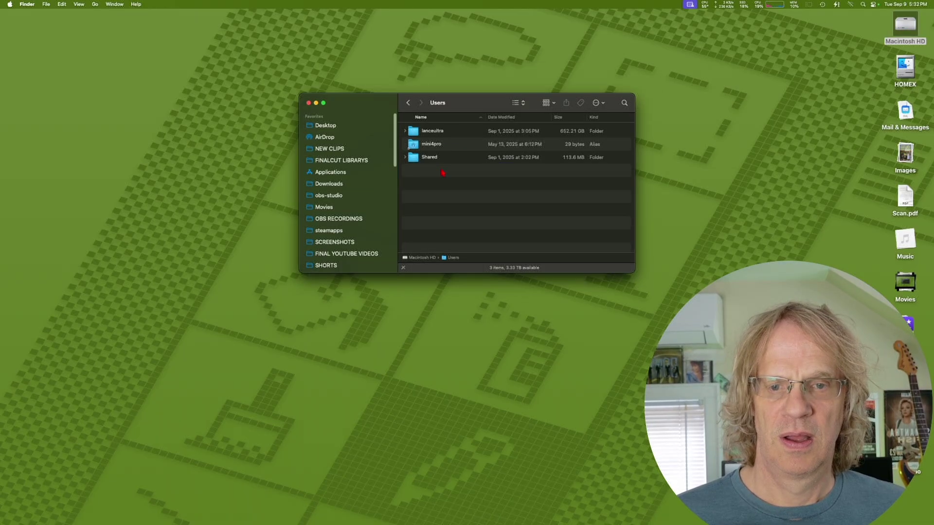
left_click(431, 145)
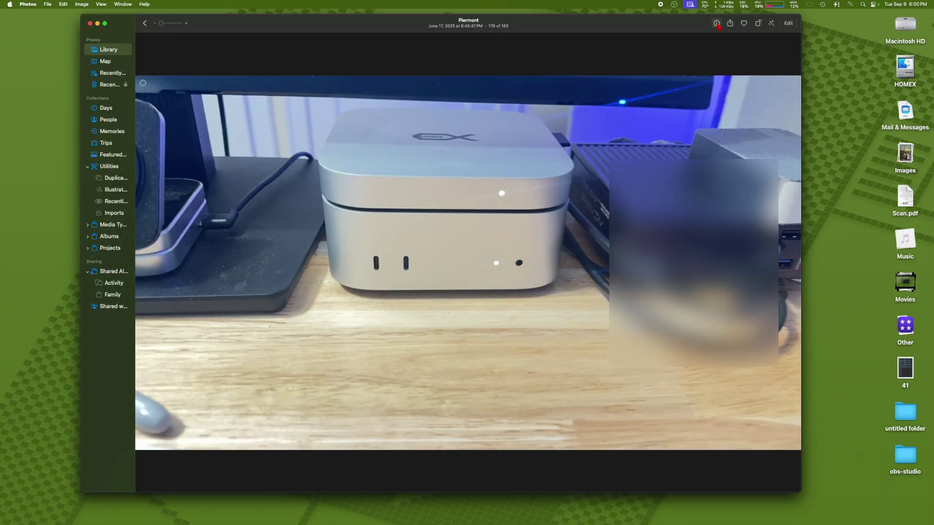
Show the video's info, select its file name IMG_1780.MOV, and hide Photos.
left_click(717, 24)
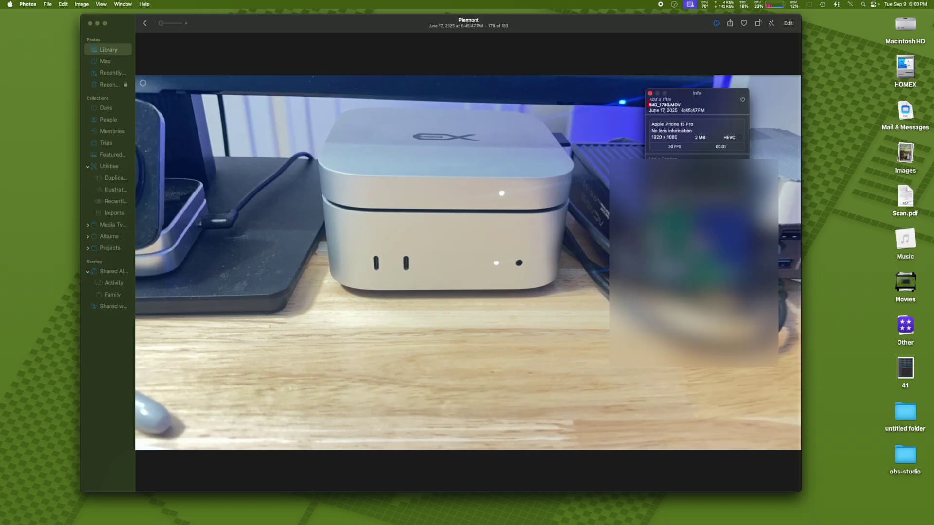
triple_click(650, 105)
key("super+c")
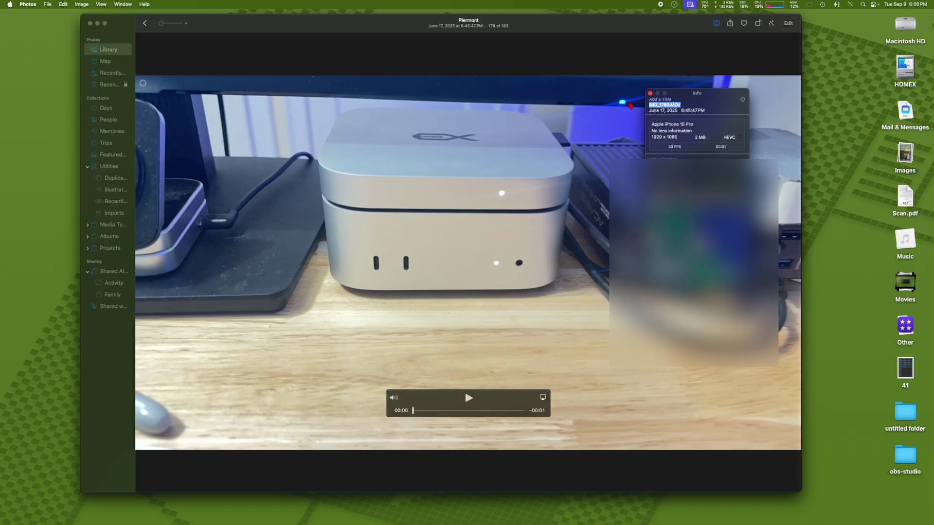
left_click(254, 30)
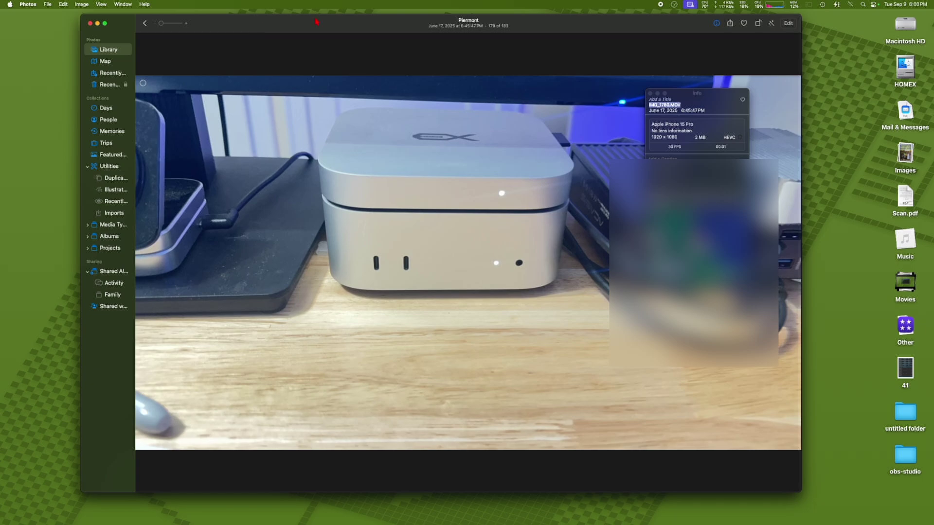
key("super+h")
Paste IMG_1780.MOV into Spotlight and open the matching video in Photos.
left_click(862, 5)
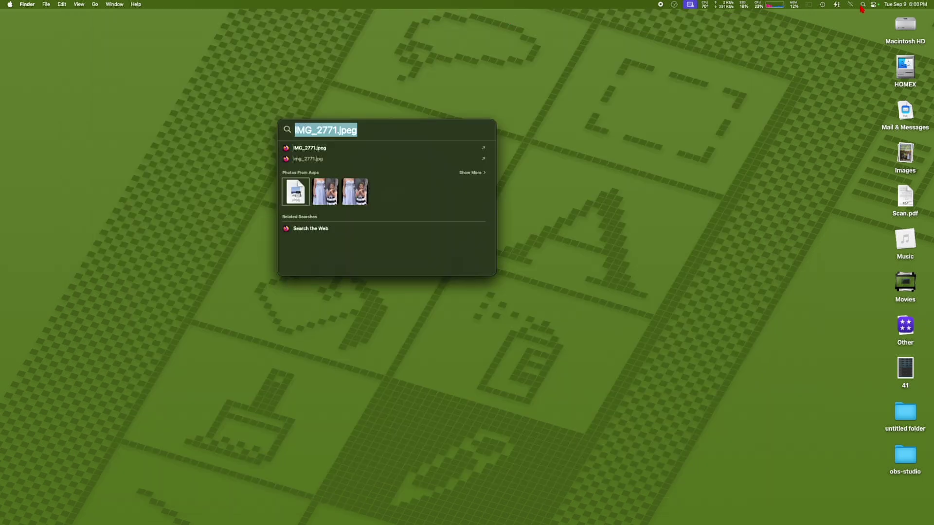
key("super+v")
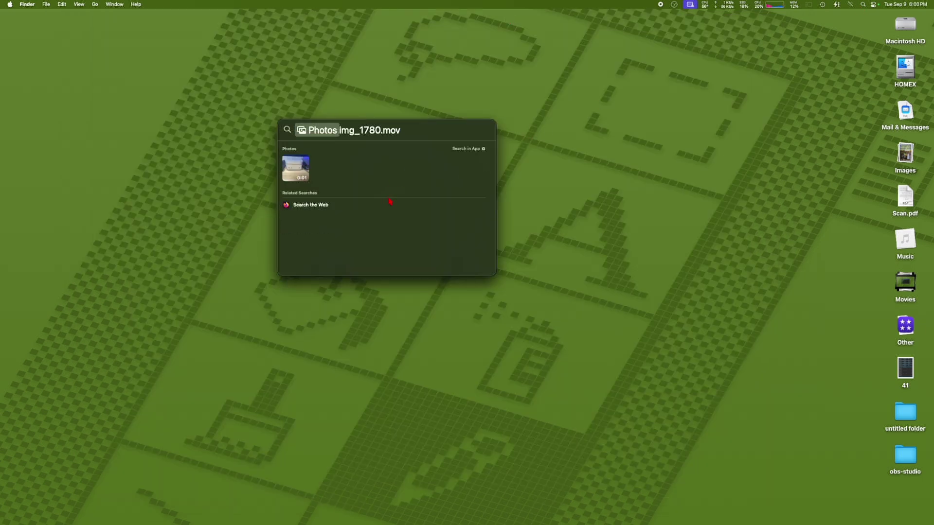
left_click(301, 168)
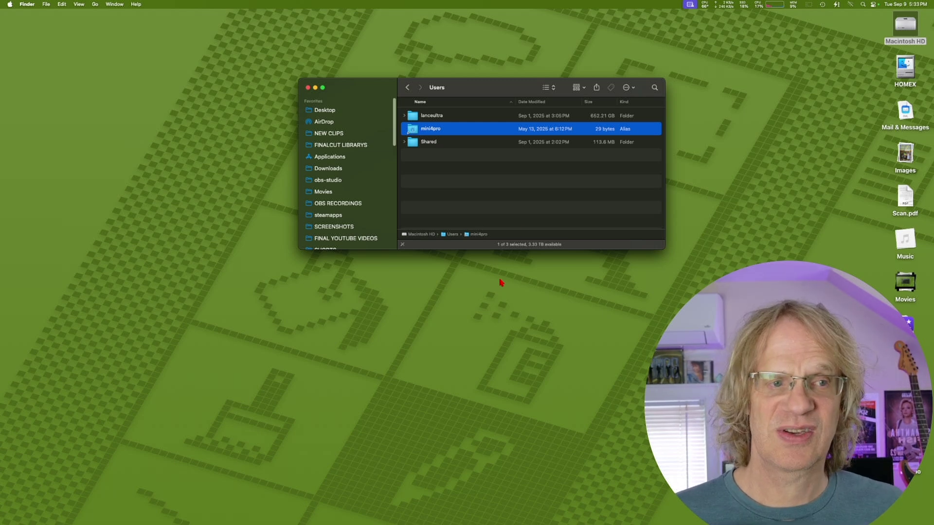
left_click_drag(502, 89, 494, 100)
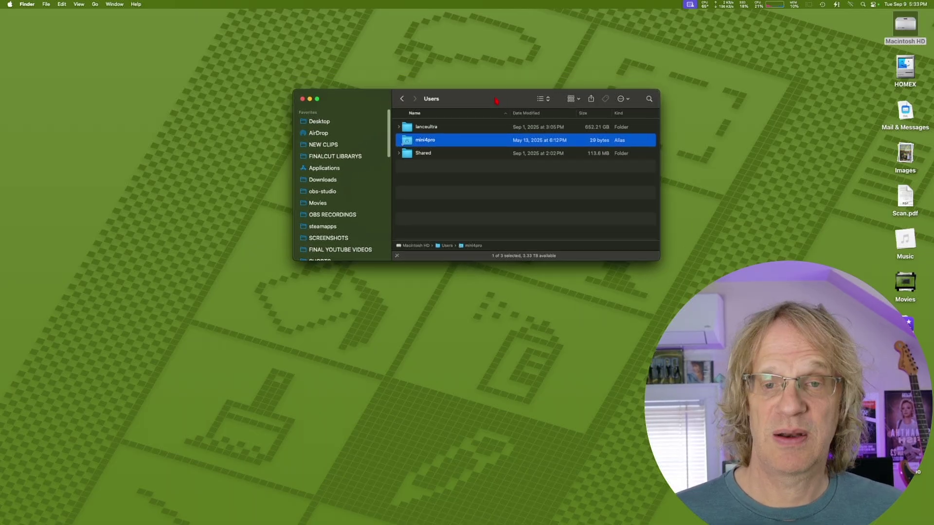